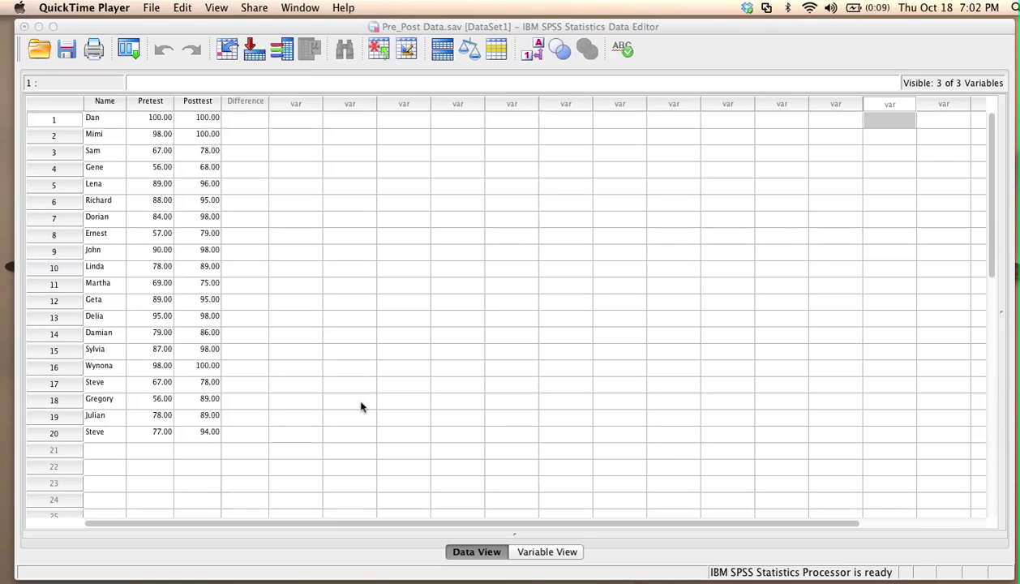
Bring the Pre_Post Data editor, with Name, Pretest and Posttest columns, to the front.
{"action": "left_click", "coordinate": [348, 30]}
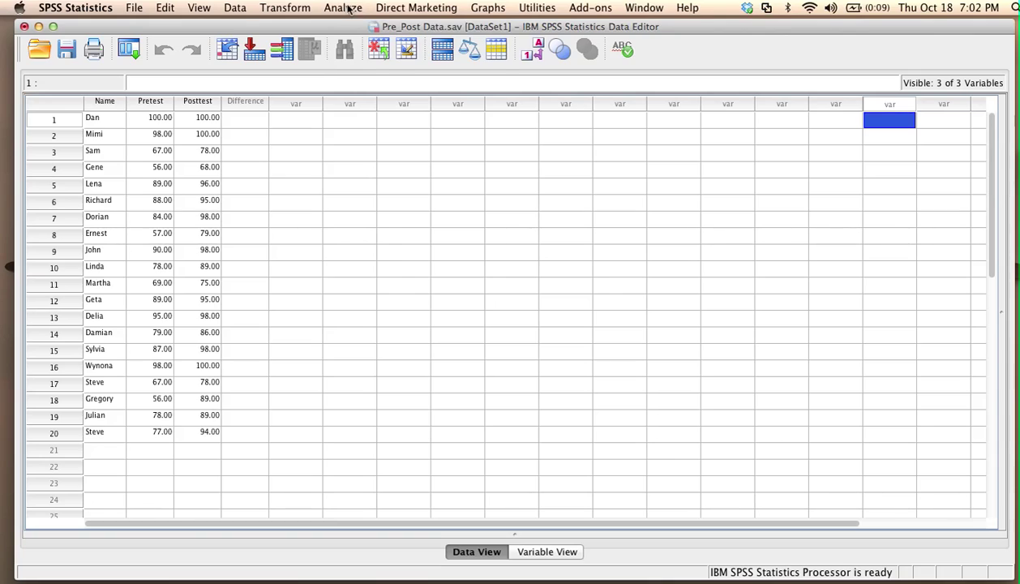
Run Explore on Posttest as the dependent variable, giving mean 90.15 and 95% CI 85.60–94.70.
{"action": "left_click", "coordinate": [345, 9]}
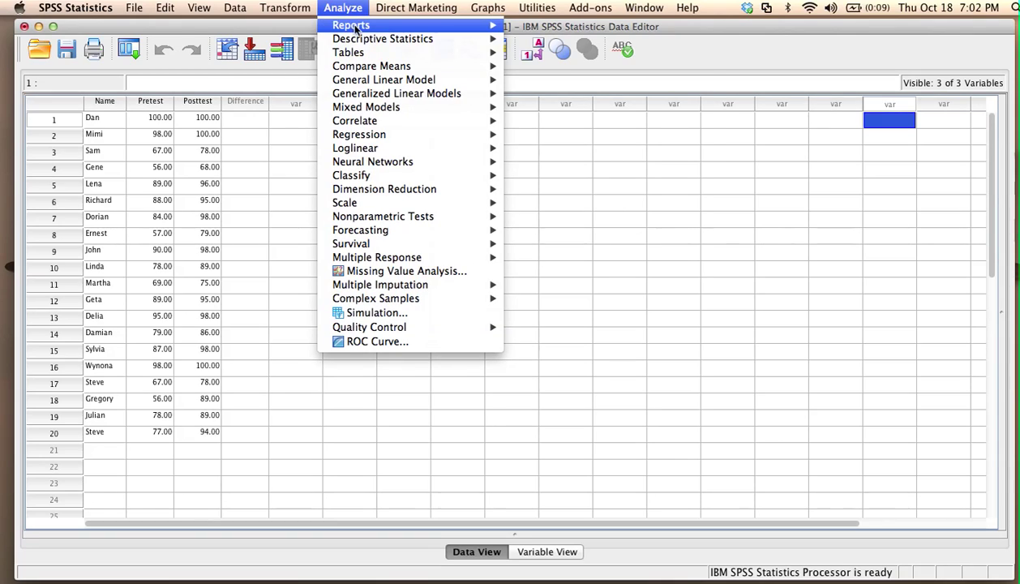
{"action": "mouse_move", "coordinate": [383, 39]}
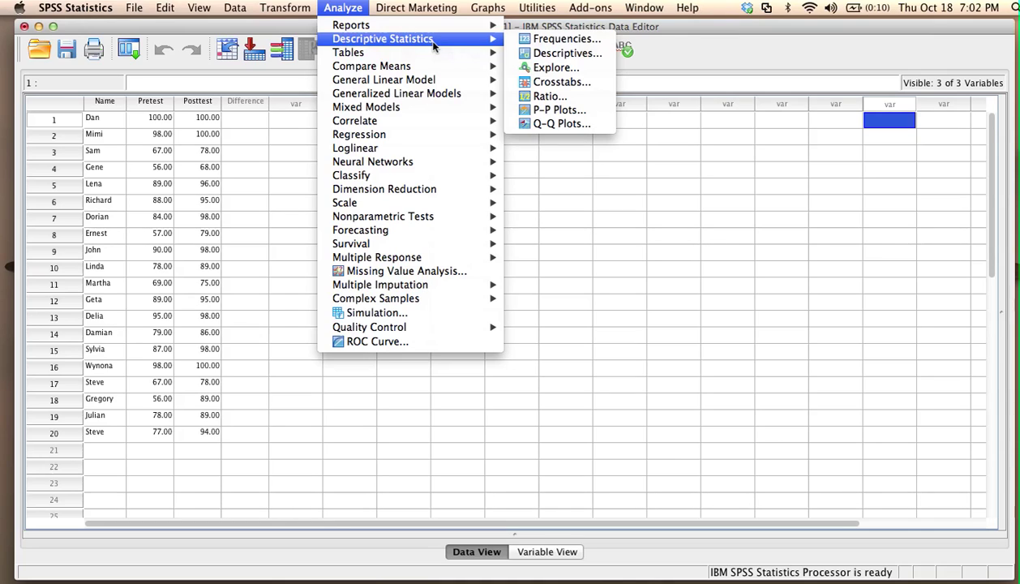
{"action": "left_click", "coordinate": [553, 69]}
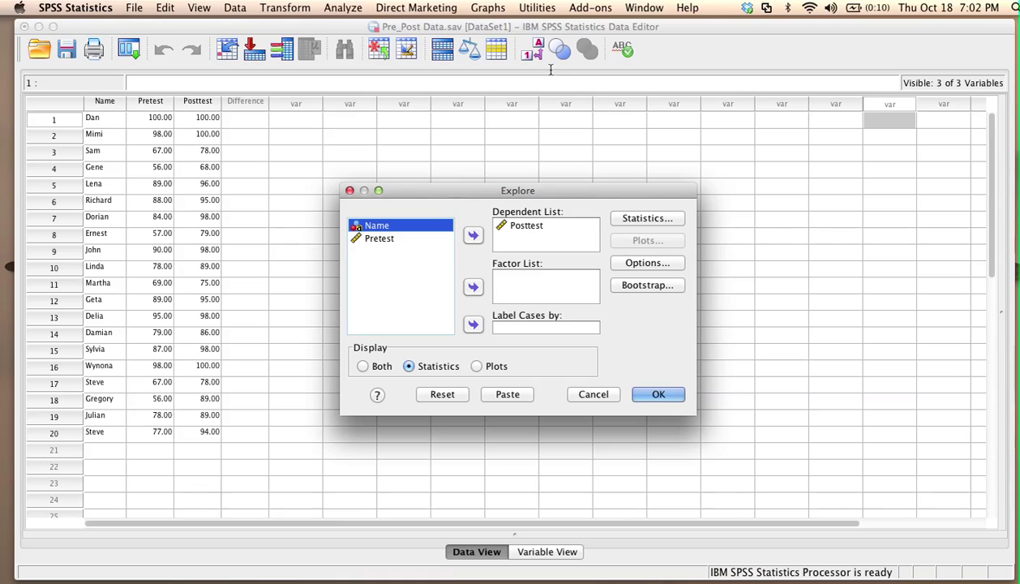
{"action": "left_click", "coordinate": [523, 227]}
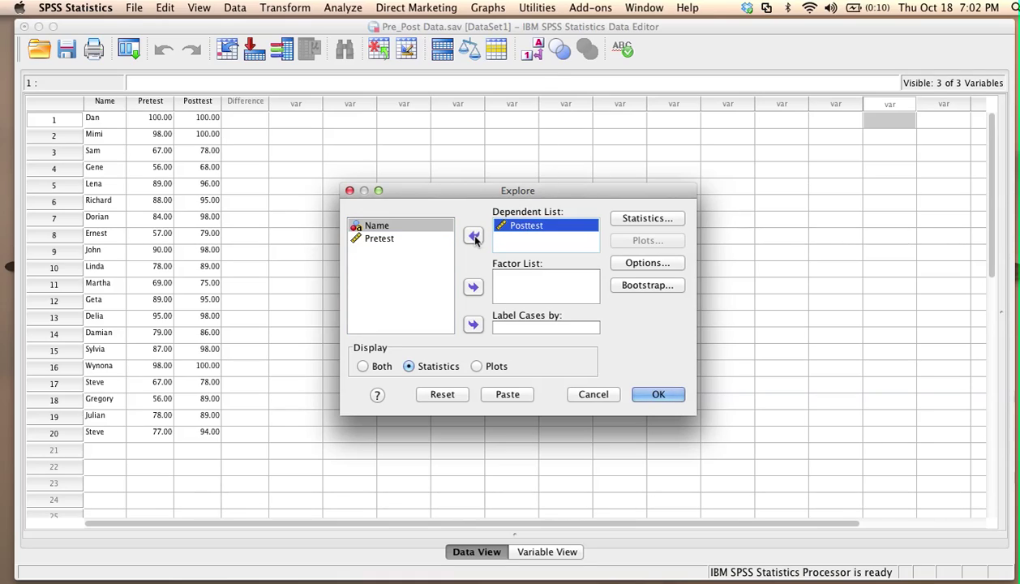
{"action": "left_click", "coordinate": [473, 235]}
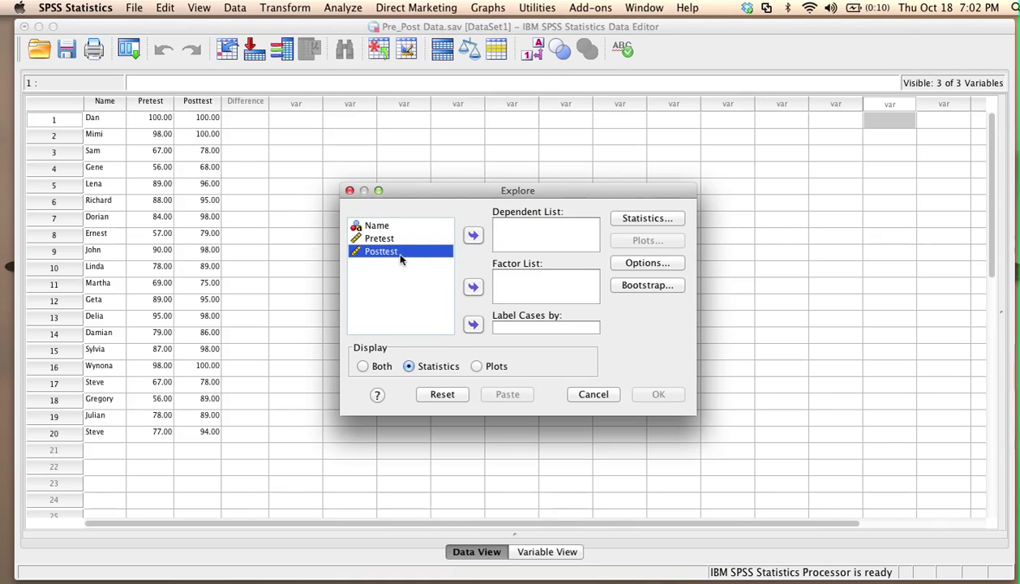
{"action": "left_click", "coordinate": [473, 236]}
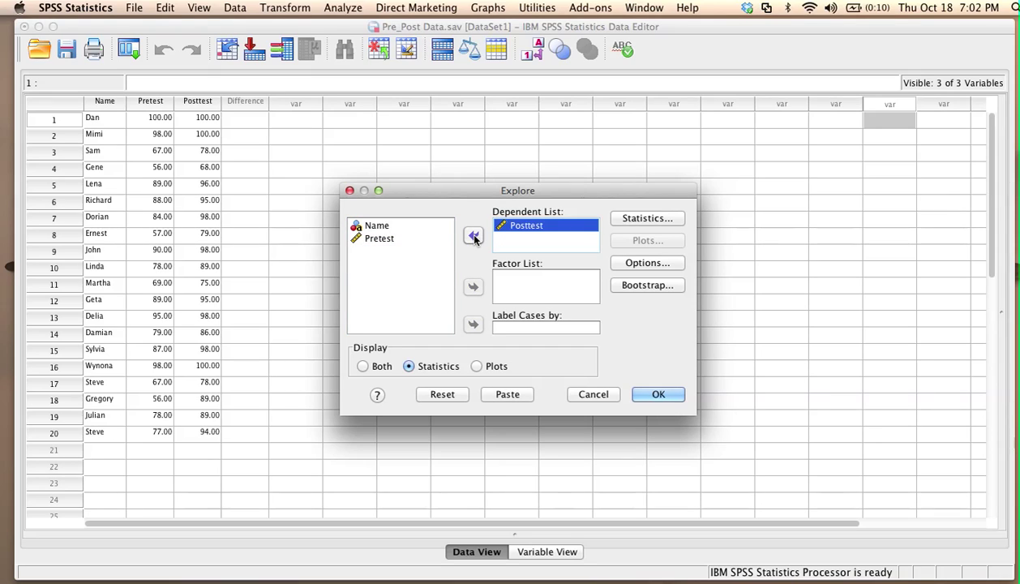
{"action": "left_click", "coordinate": [658, 395]}
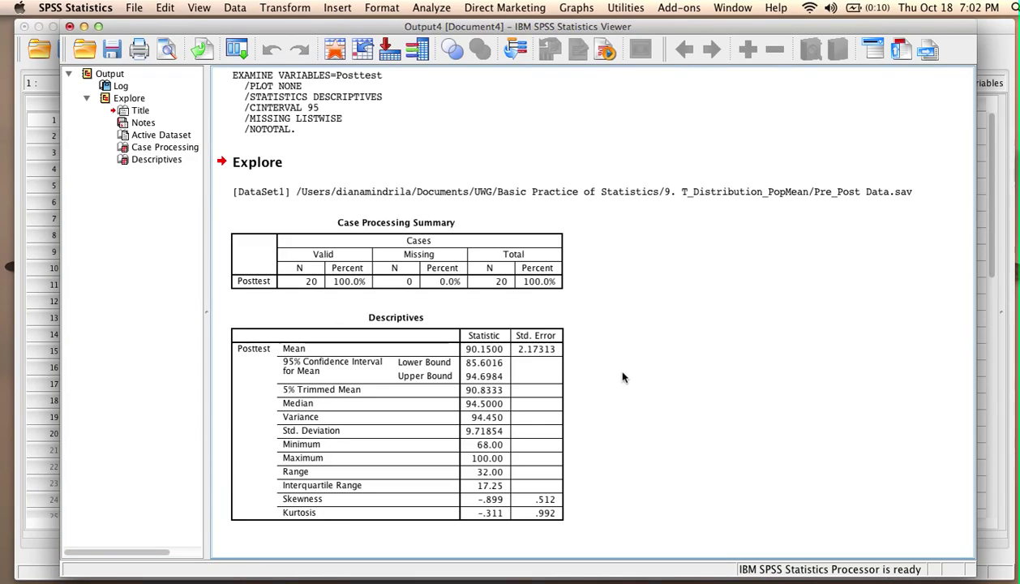
{"action": "left_click", "coordinate": [386, 320]}
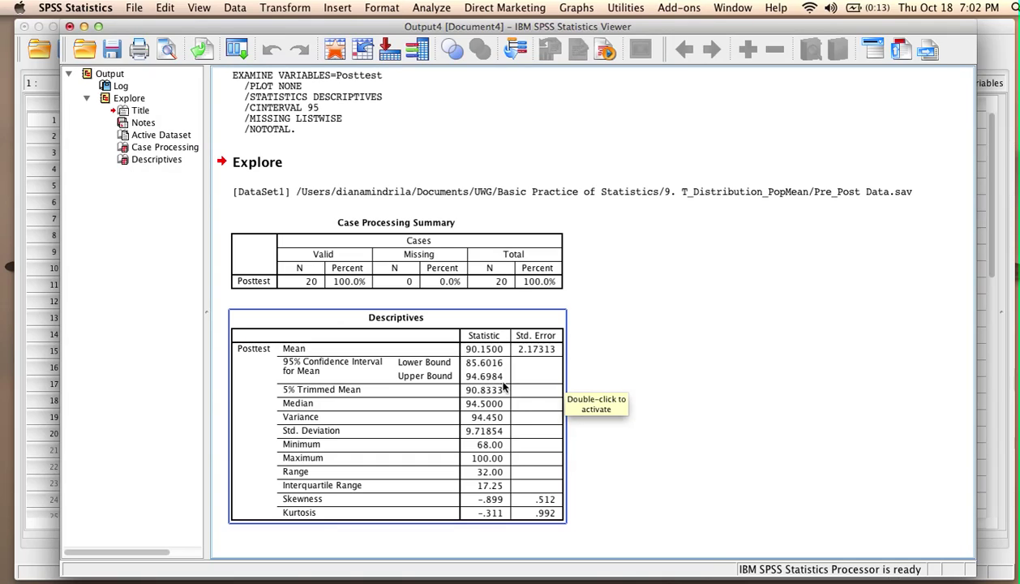
{"action": "left_click", "coordinate": [596, 403]}
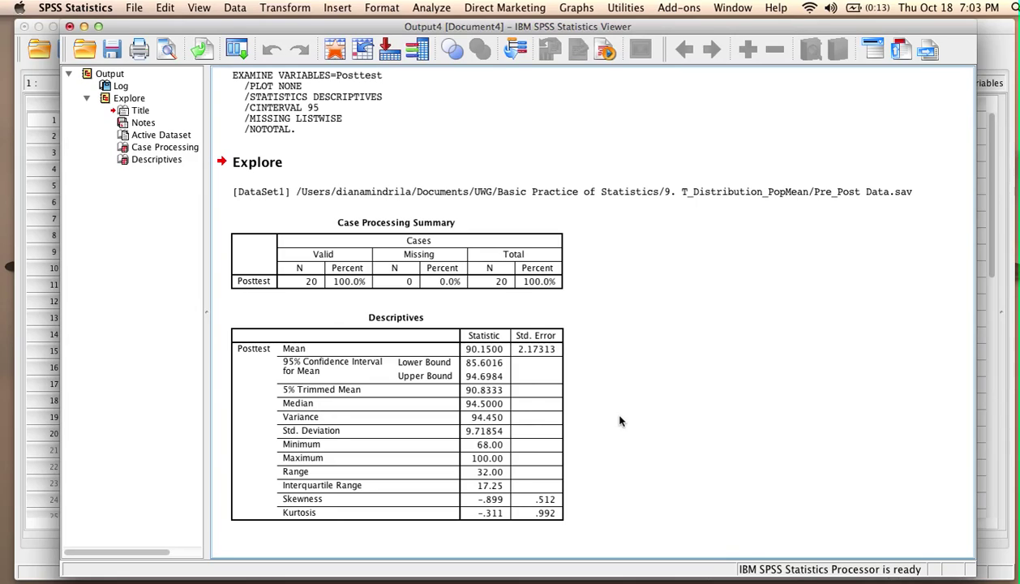
{"action": "left_click", "coordinate": [537, 342]}
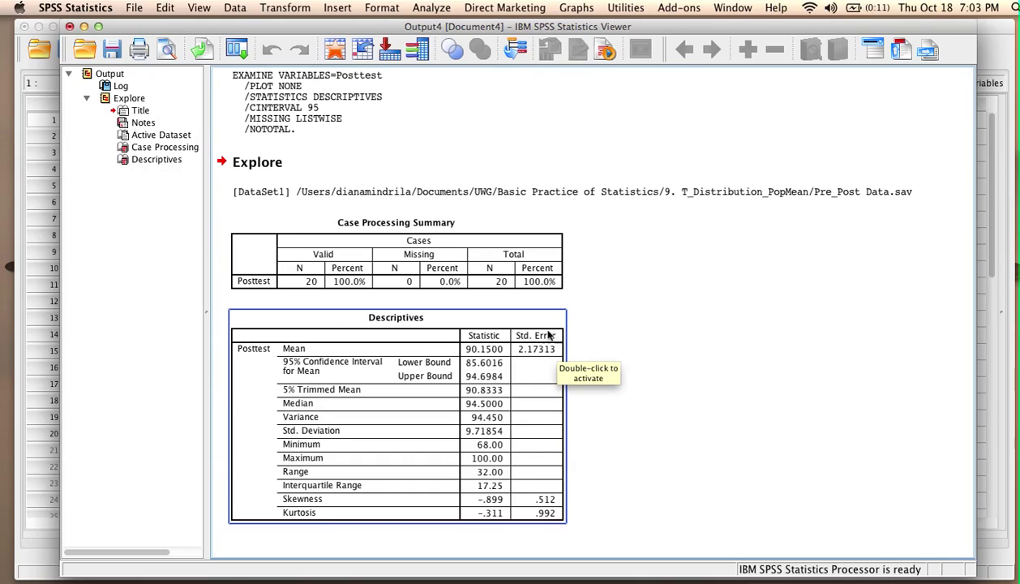
{"action": "left_click", "coordinate": [581, 366]}
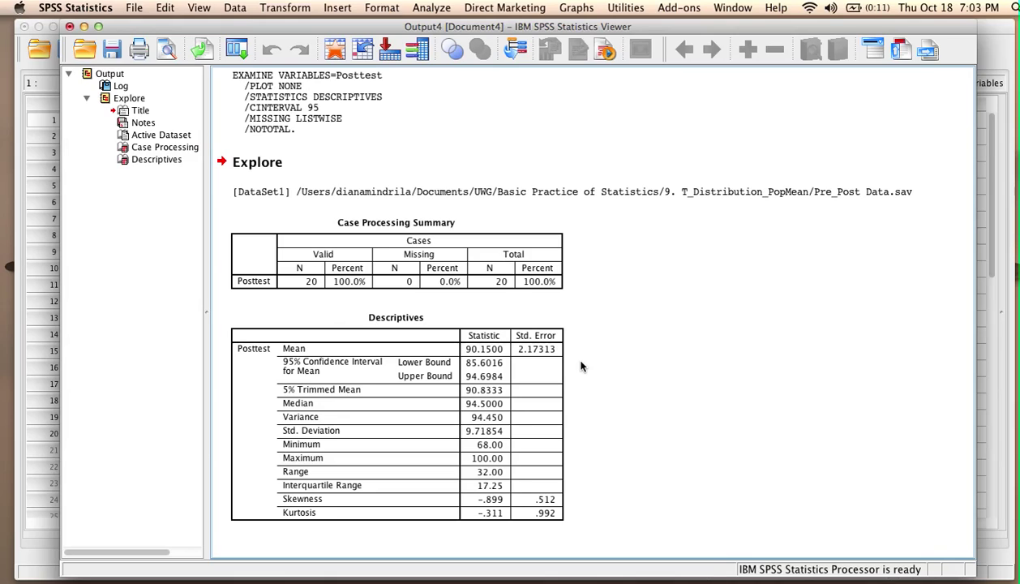
{"action": "left_click", "coordinate": [544, 339]}
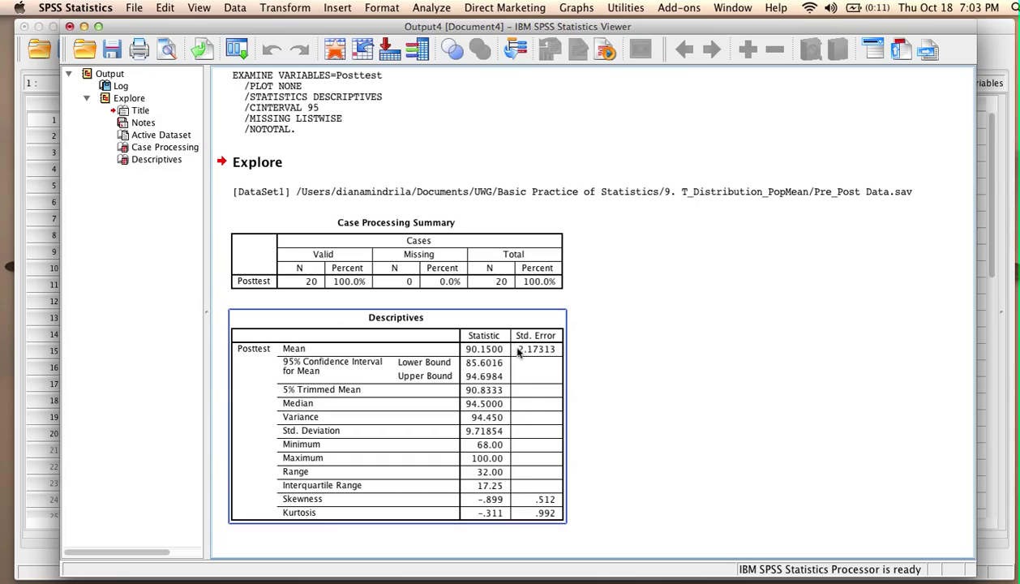
{"action": "left_click", "coordinate": [577, 362]}
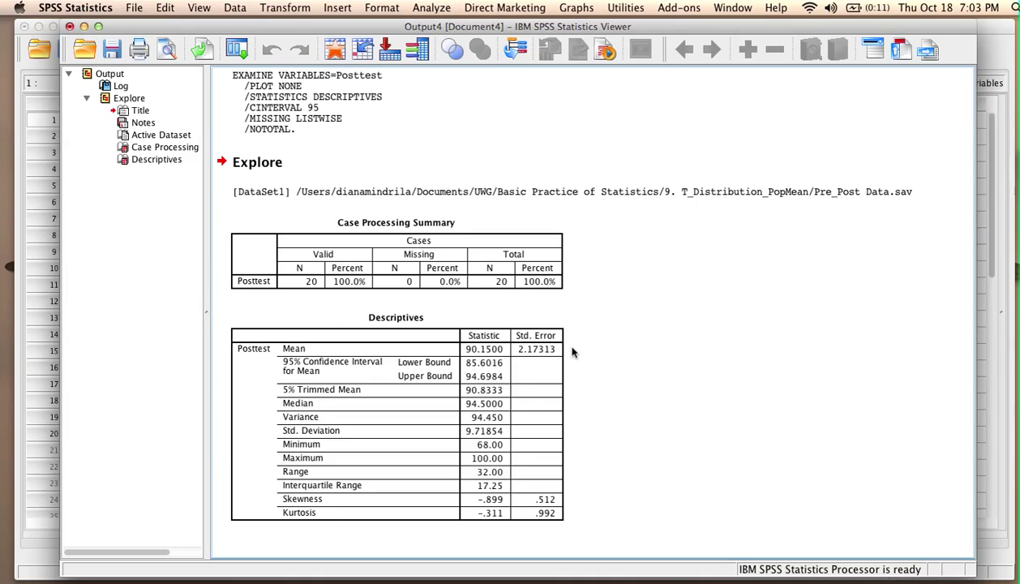
{"action": "left_click", "coordinate": [550, 349]}
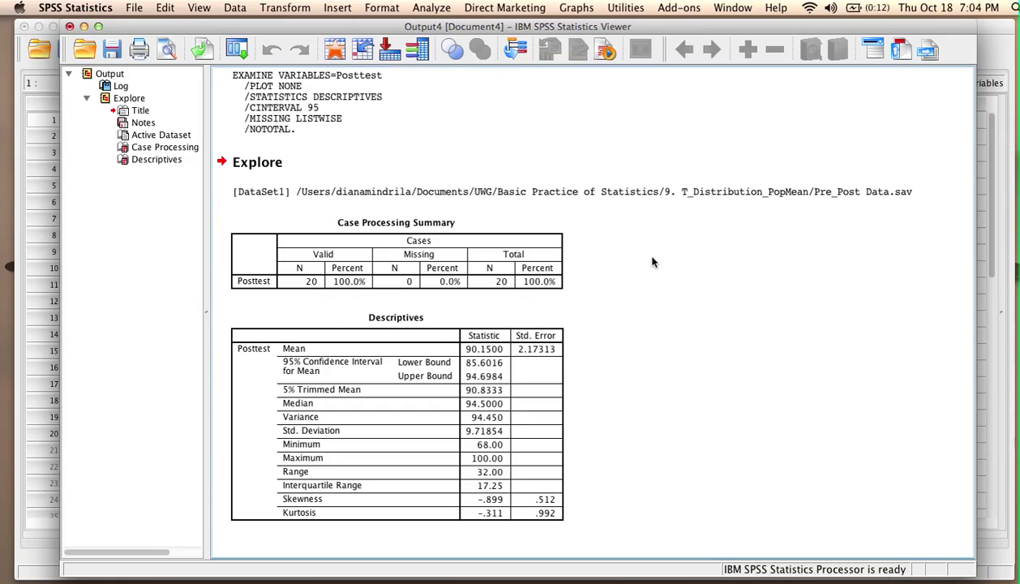
Set up a One-Sample T Test on Posttest with test value 0 and bring up its Options.
{"action": "left_click", "coordinate": [426, 9]}
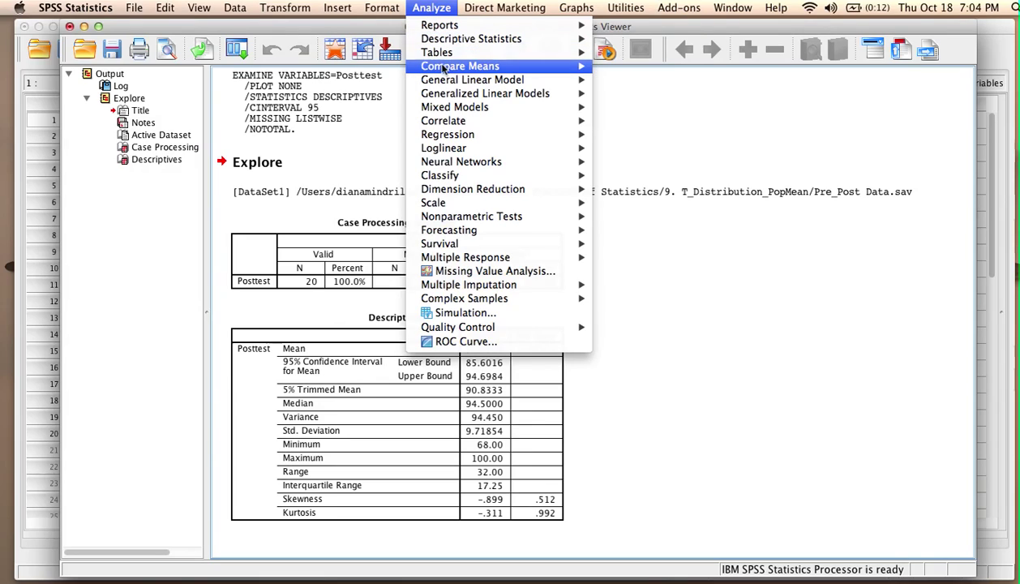
{"action": "mouse_move", "coordinate": [459, 66]}
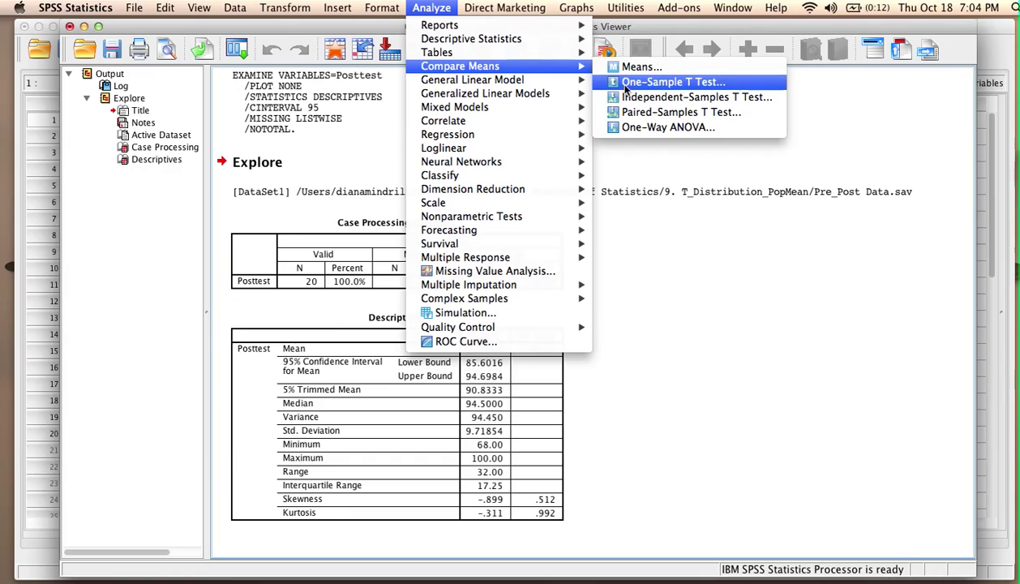
{"action": "left_click", "coordinate": [666, 90]}
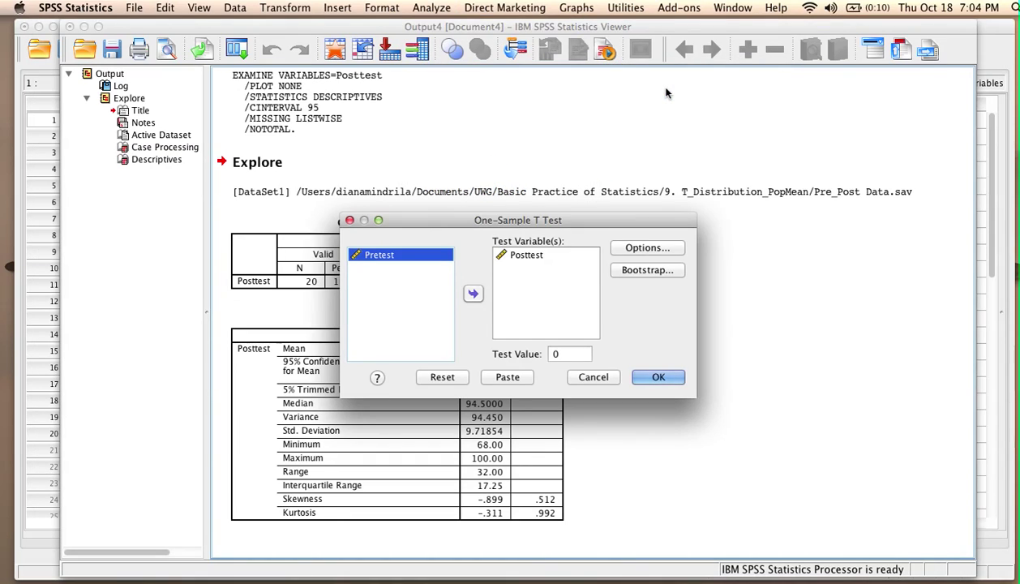
{"action": "left_click", "coordinate": [526, 255]}
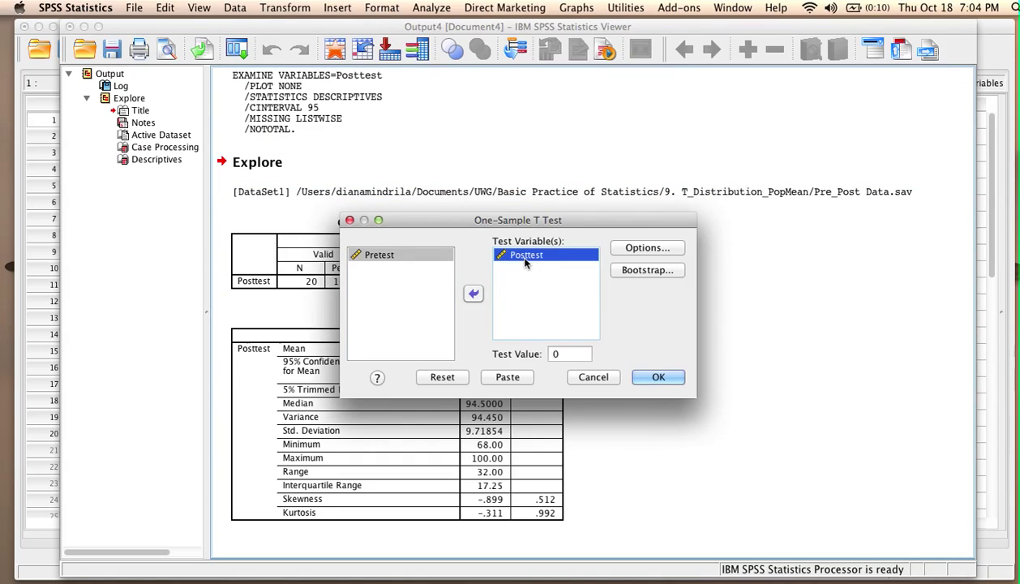
{"action": "left_click", "coordinate": [473, 294]}
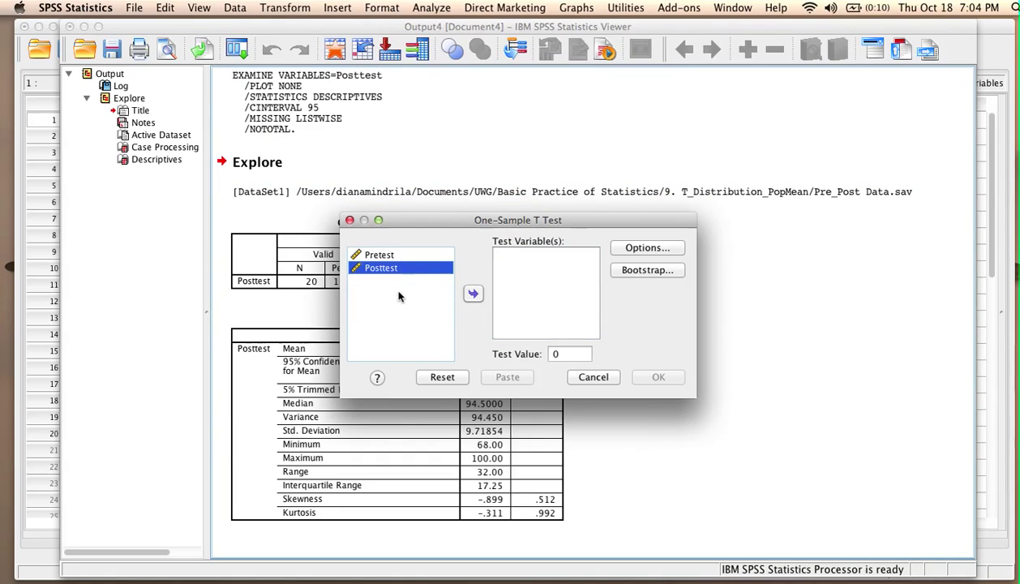
{"action": "left_click", "coordinate": [473, 295]}
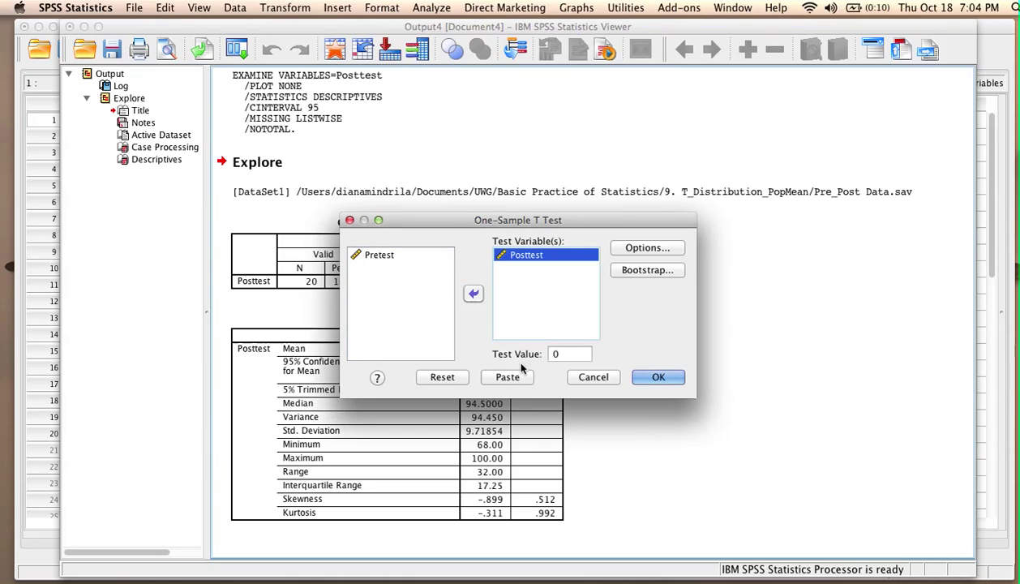
{"action": "left_click", "coordinate": [640, 252]}
{"action": "type", "text": "90"}
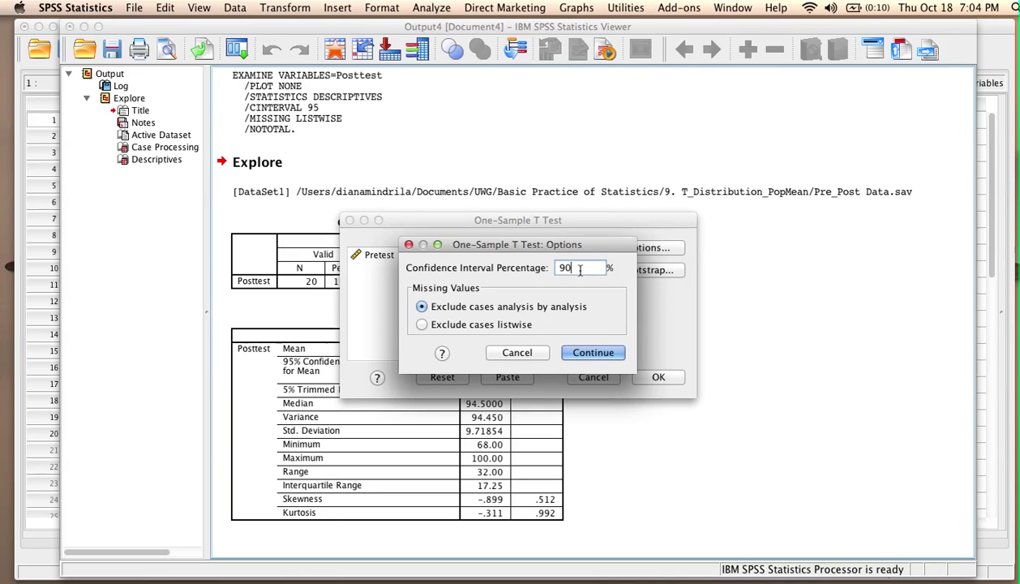
Change the confidence interval from 90% to 98% and run the Posttest t-test (t 41.484, df 19).
{"action": "key", "text": "BackSpace"}
{"action": "type", "text": "8"}
{"action": "left_click", "coordinate": [598, 355]}
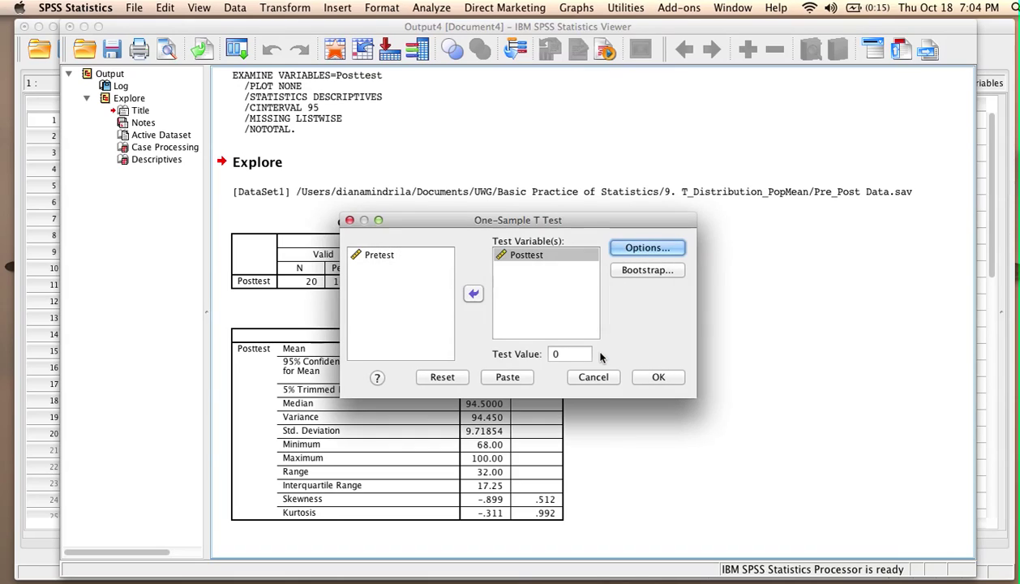
{"action": "left_click", "coordinate": [658, 380]}
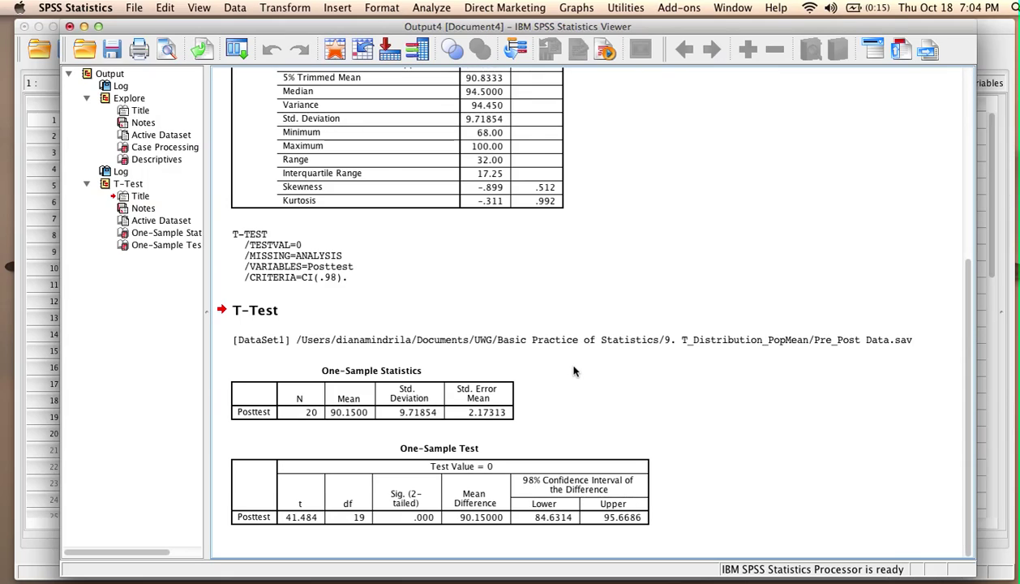
{"action": "left_click", "coordinate": [315, 391]}
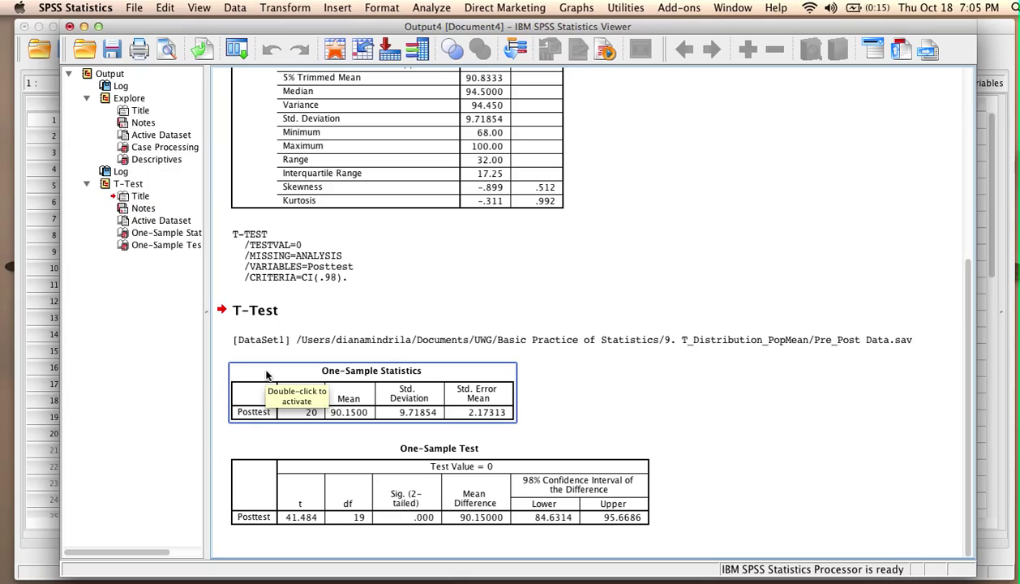
{"action": "left_click", "coordinate": [543, 401]}
{"action": "left_click", "coordinate": [338, 411]}
{"action": "left_click", "coordinate": [315, 430]}
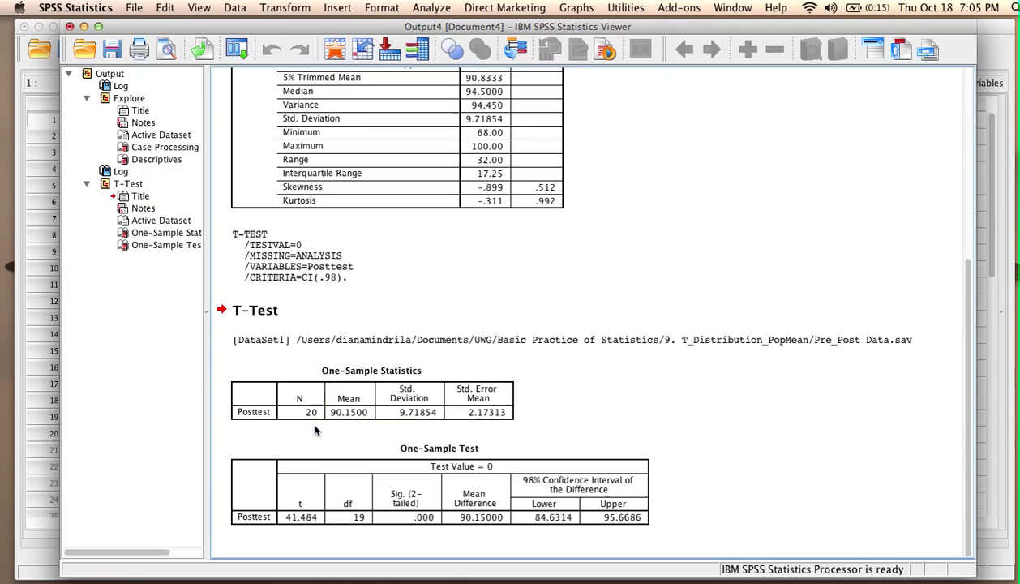
{"action": "left_click", "coordinate": [311, 417]}
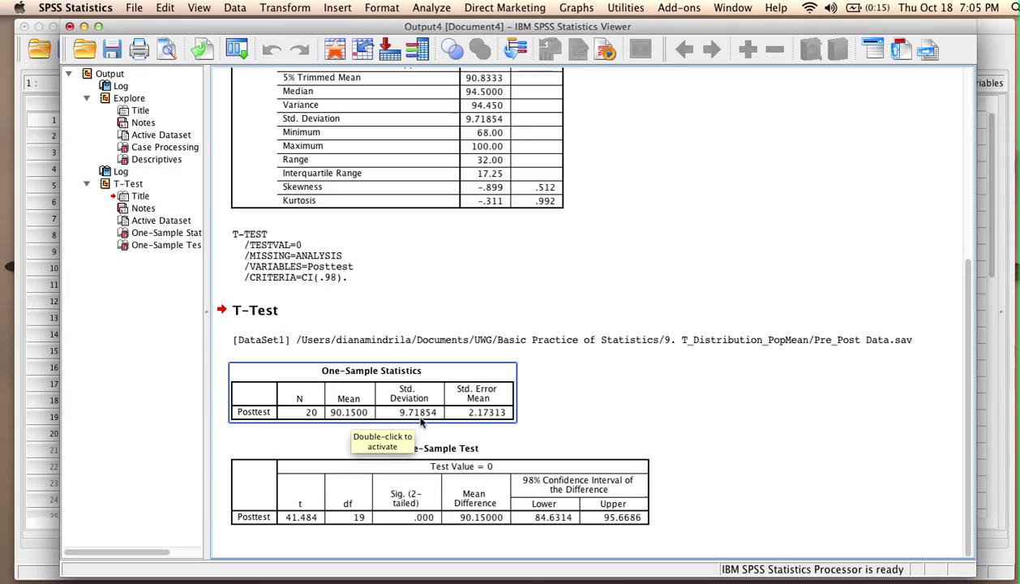
{"action": "left_click", "coordinate": [501, 428]}
{"action": "left_click", "coordinate": [500, 424]}
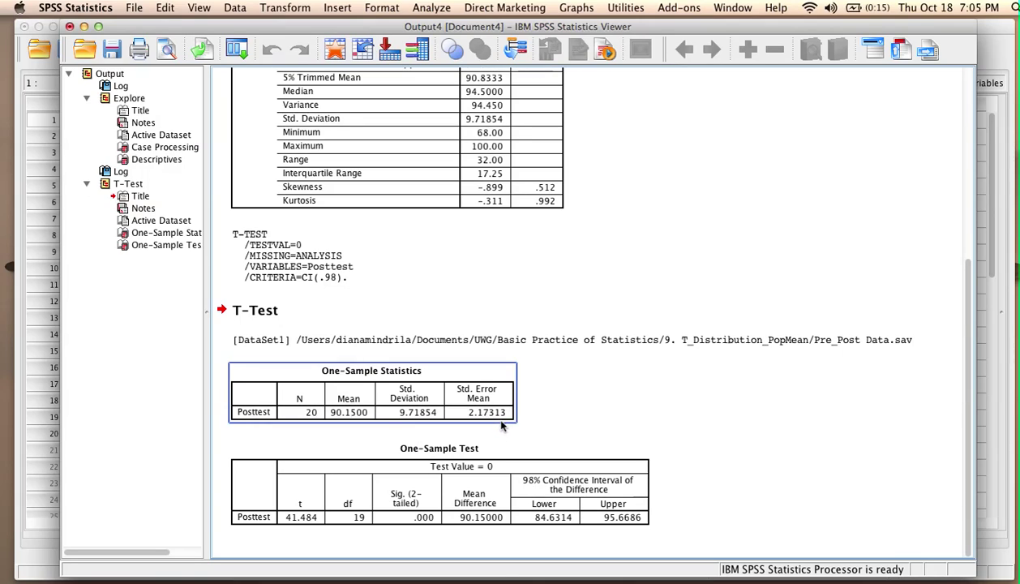
{"action": "left_click", "coordinate": [641, 451]}
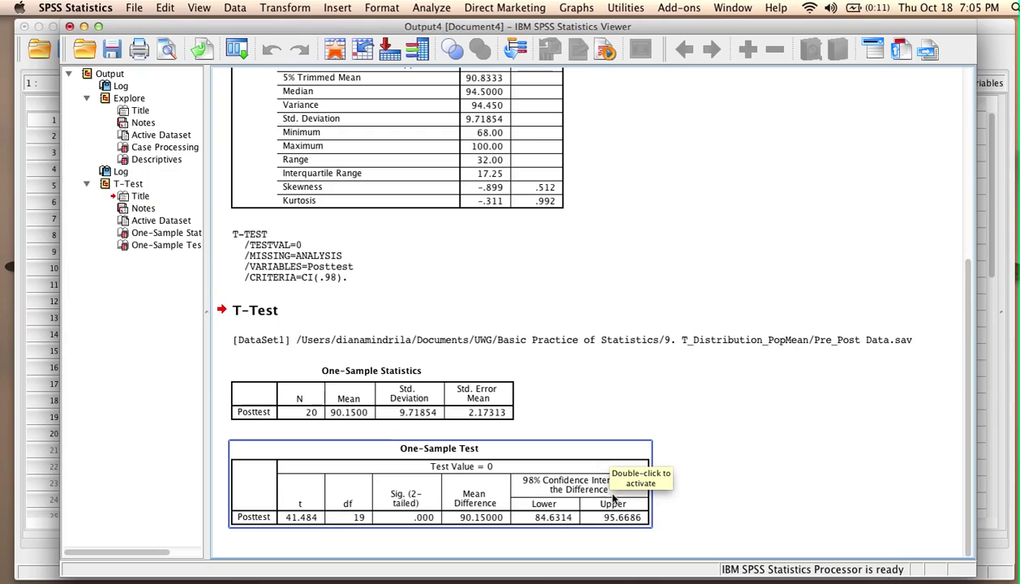
{"action": "left_click", "coordinate": [578, 535]}
{"action": "left_click", "coordinate": [545, 508]}
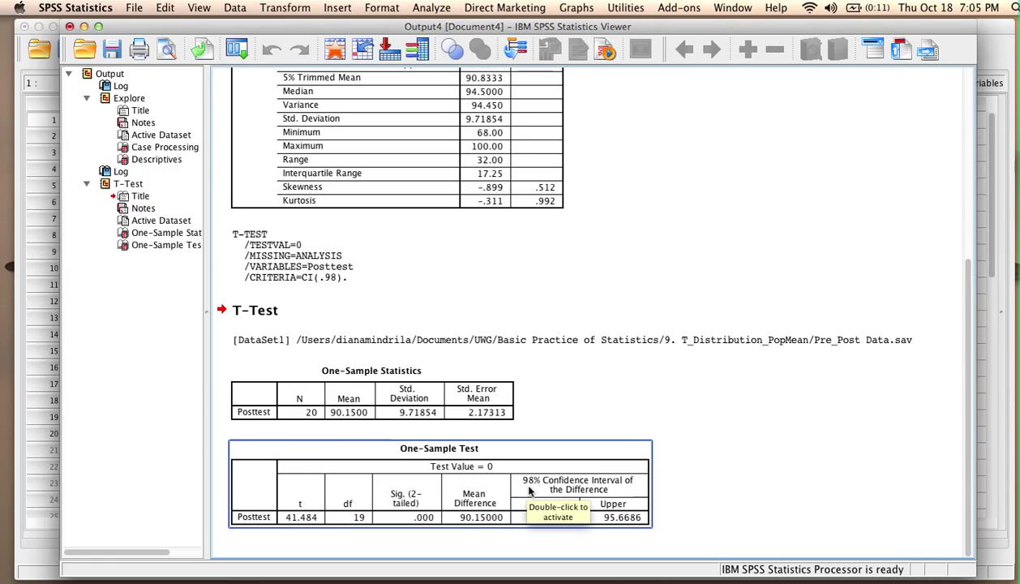
{"action": "left_click", "coordinate": [664, 508]}
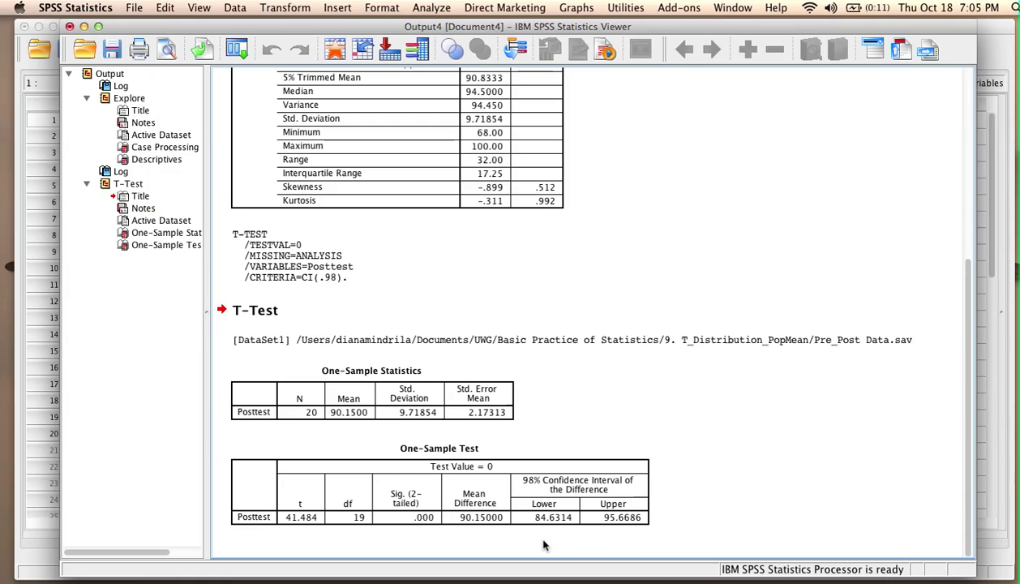
{"action": "left_click", "coordinate": [529, 492]}
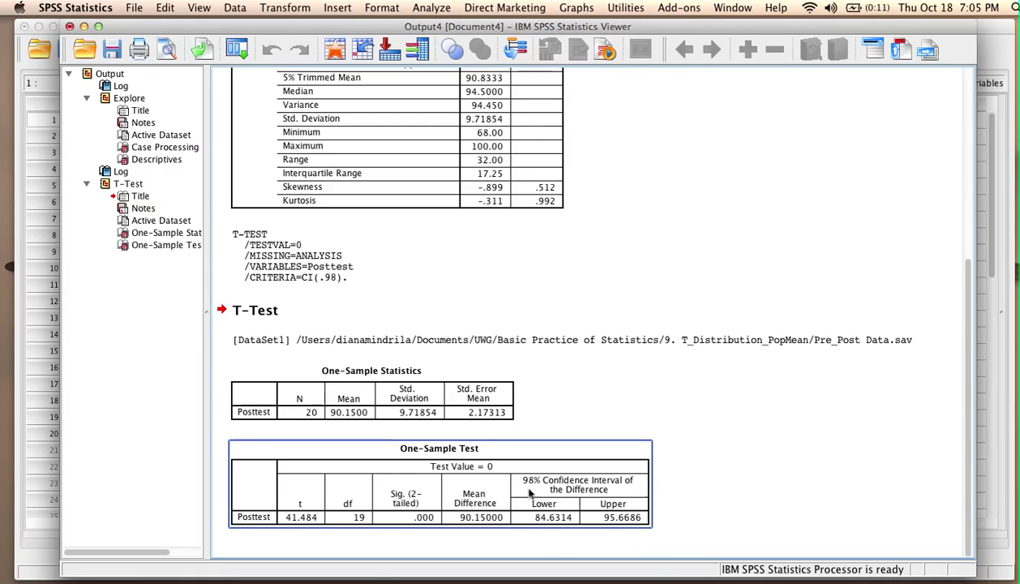
{"action": "left_click", "coordinate": [528, 538]}
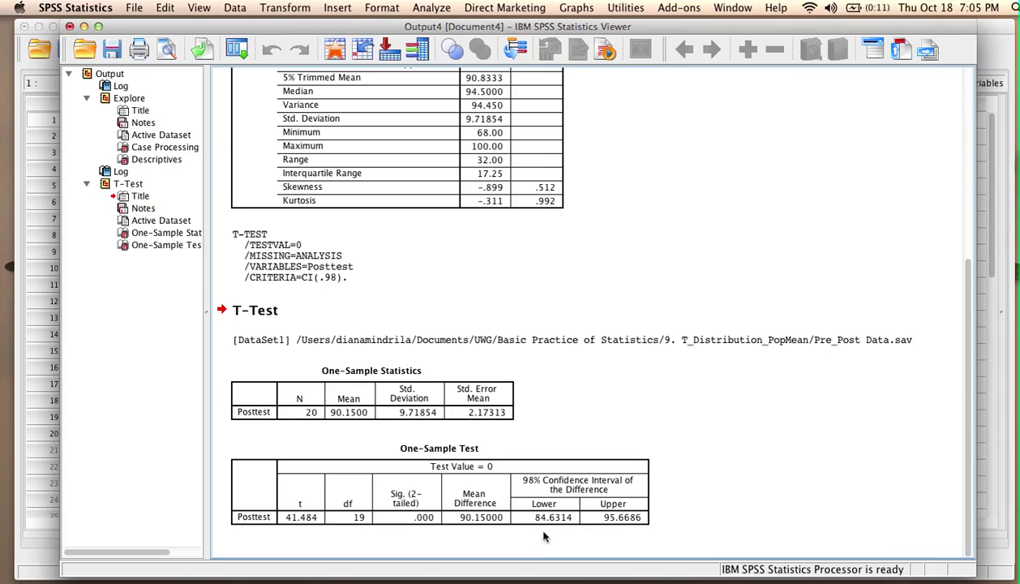
{"action": "left_click", "coordinate": [538, 525]}
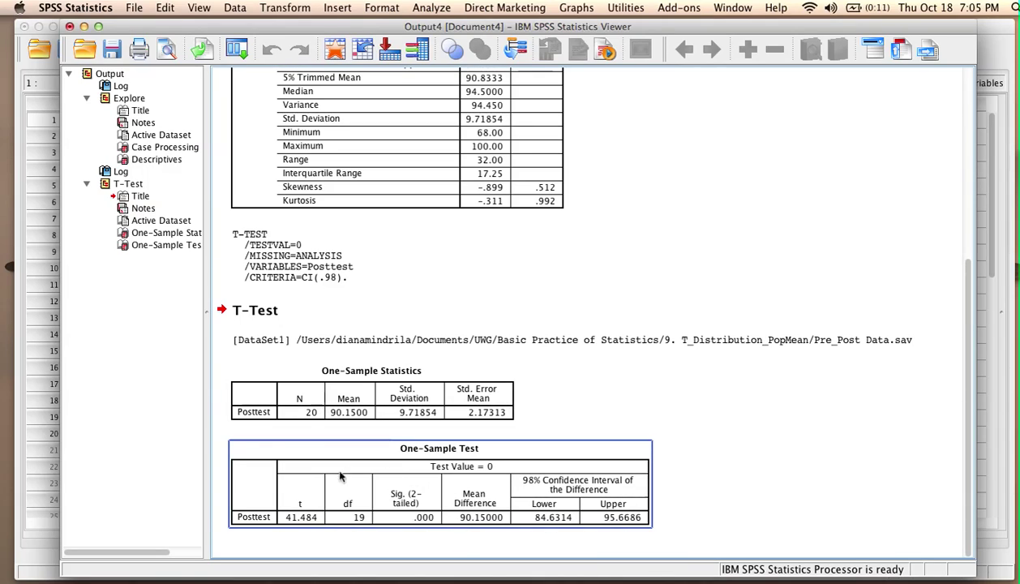
{"action": "left_click", "coordinate": [346, 542]}
{"action": "left_click", "coordinate": [443, 518]}
{"action": "left_click", "coordinate": [364, 535]}
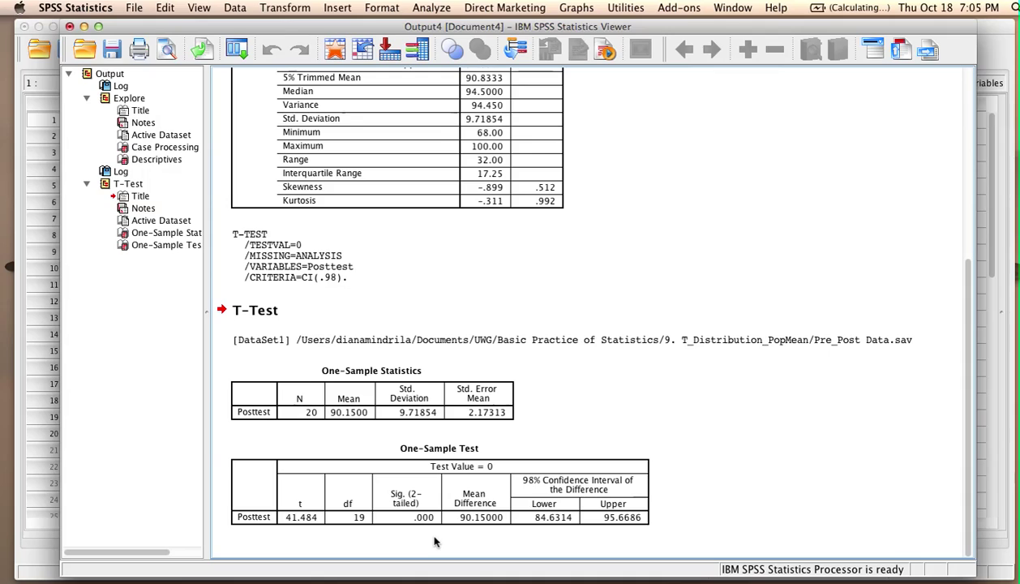
{"action": "left_click", "coordinate": [300, 519]}
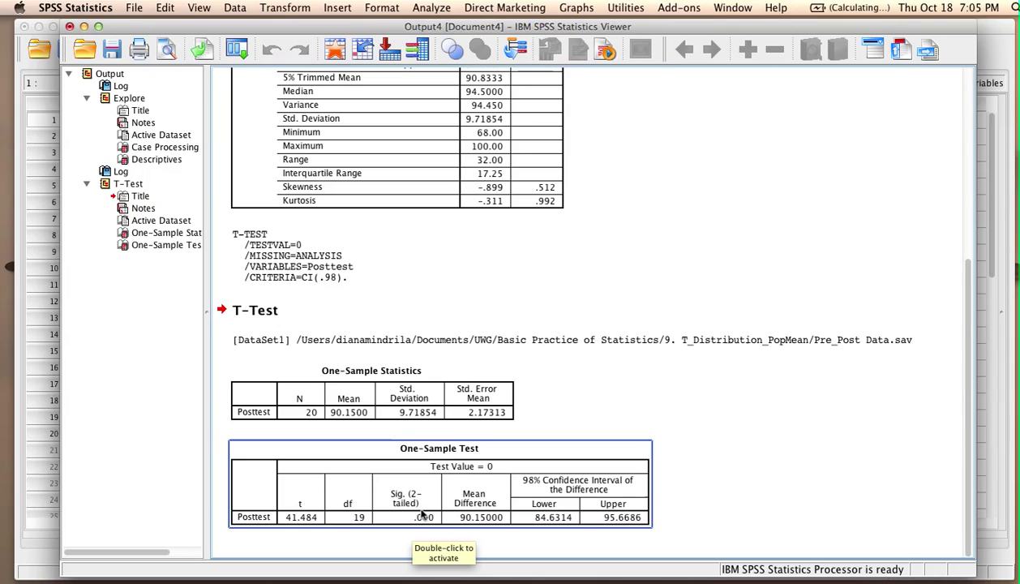
{"action": "left_click", "coordinate": [387, 536]}
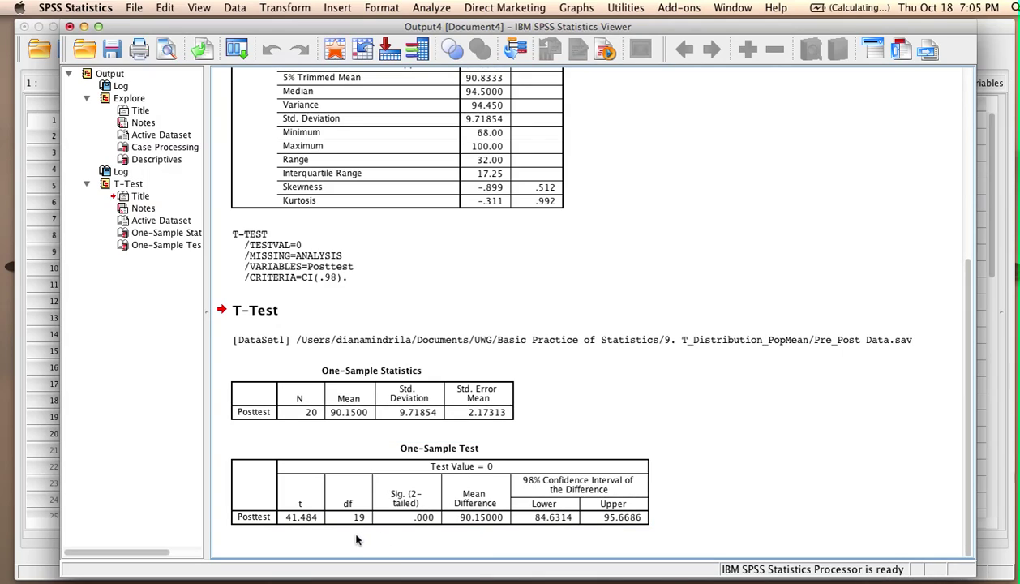
{"action": "left_click", "coordinate": [361, 511]}
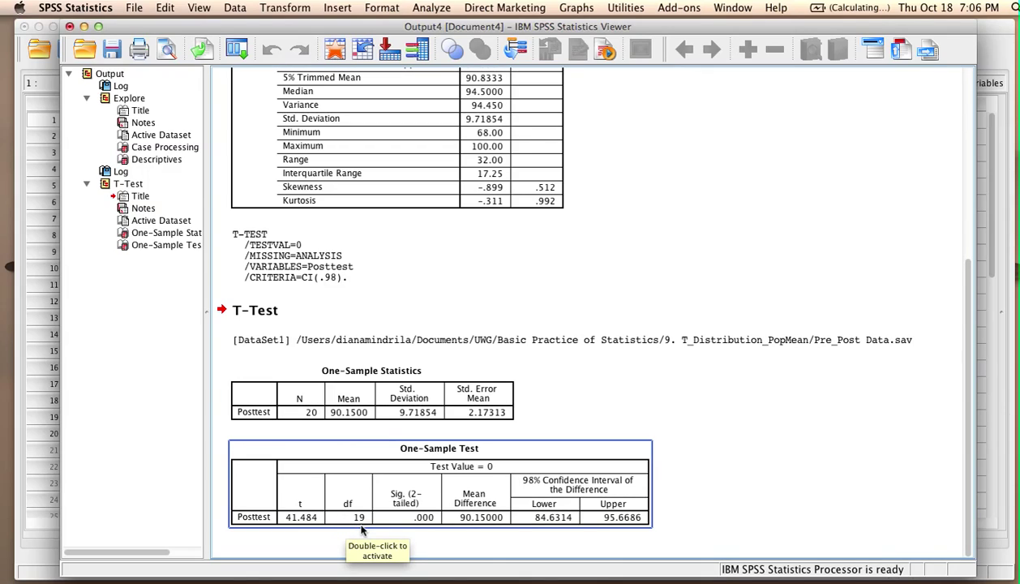
{"action": "left_click", "coordinate": [468, 551]}
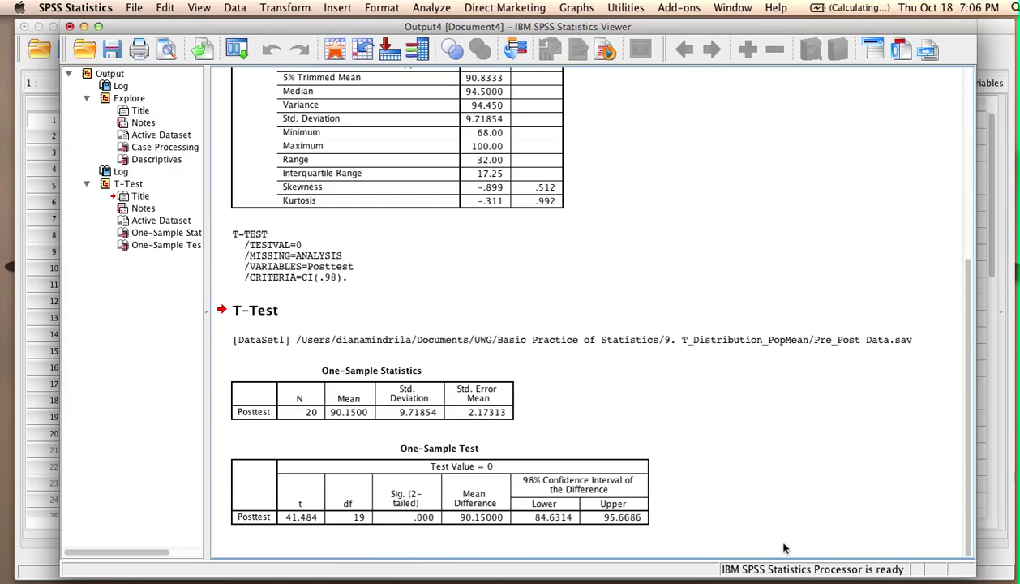